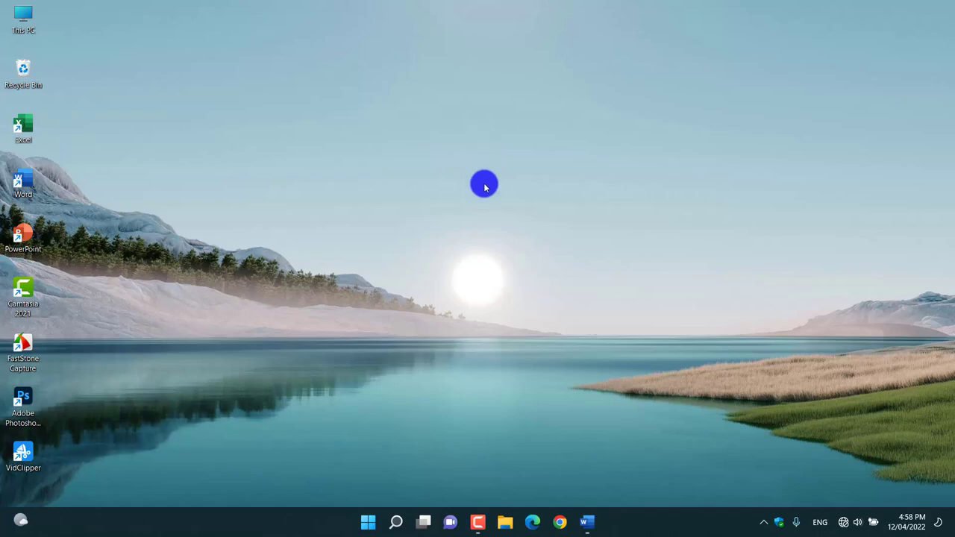
Step: Restore the blank Document4 window from the Word taskbar icon
{"action": "left_click", "coordinate": [588, 524]}
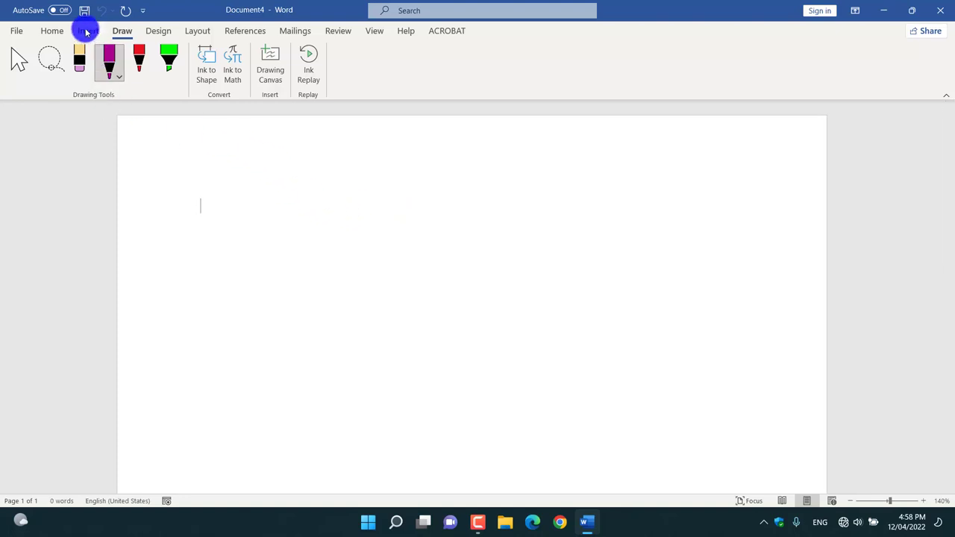
Step: Open the Insert > Object dialog and close it without inserting anything
{"action": "left_click", "coordinate": [86, 32]}
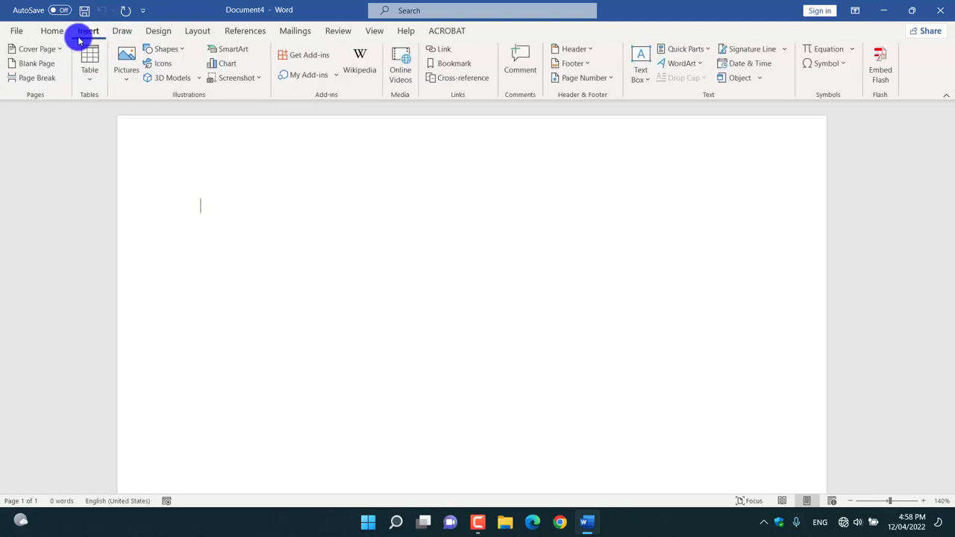
{"action": "left_click", "coordinate": [762, 77]}
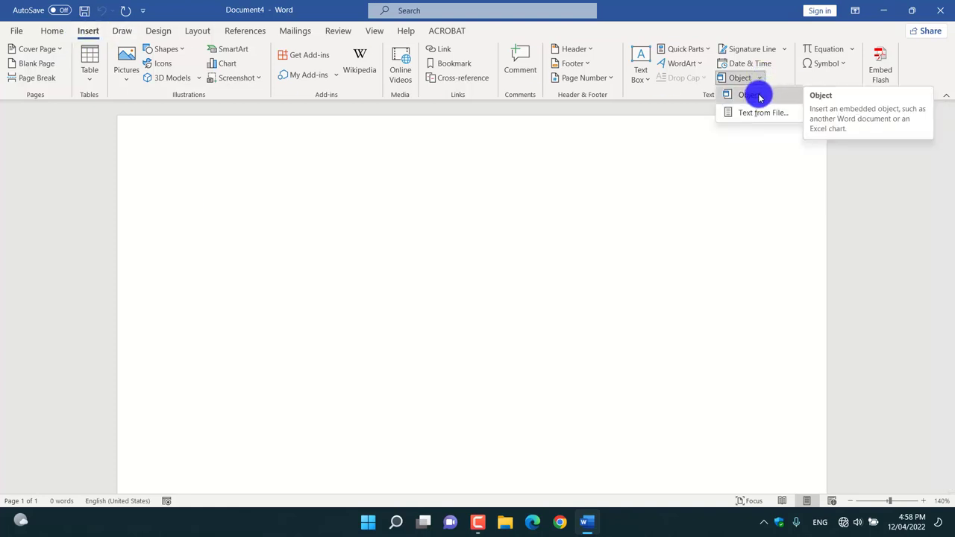
{"action": "left_click", "coordinate": [756, 97]}
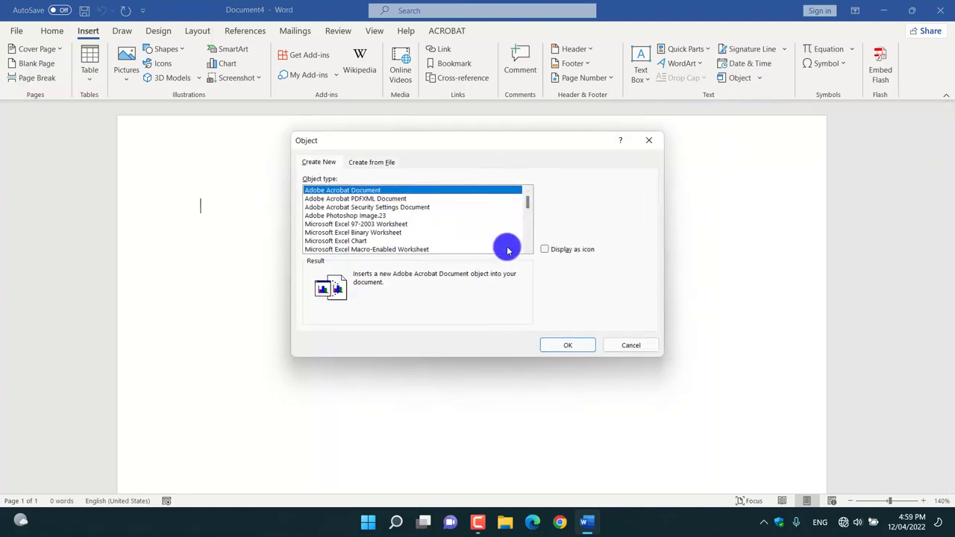
{"action": "left_click", "coordinate": [652, 141]}
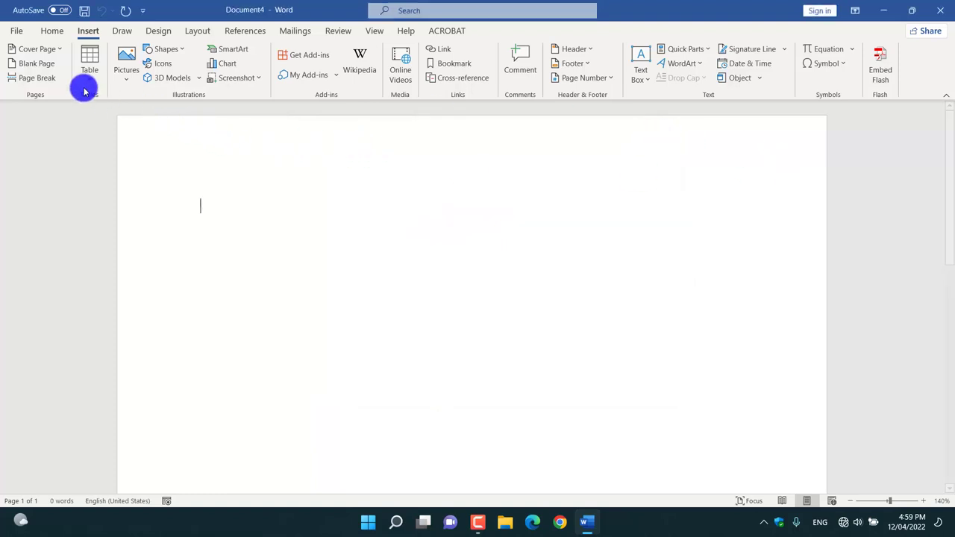
Step: Choose the purple Draw pen and set it to the thickest 3.5 mm stroke
{"action": "left_click", "coordinate": [119, 32]}
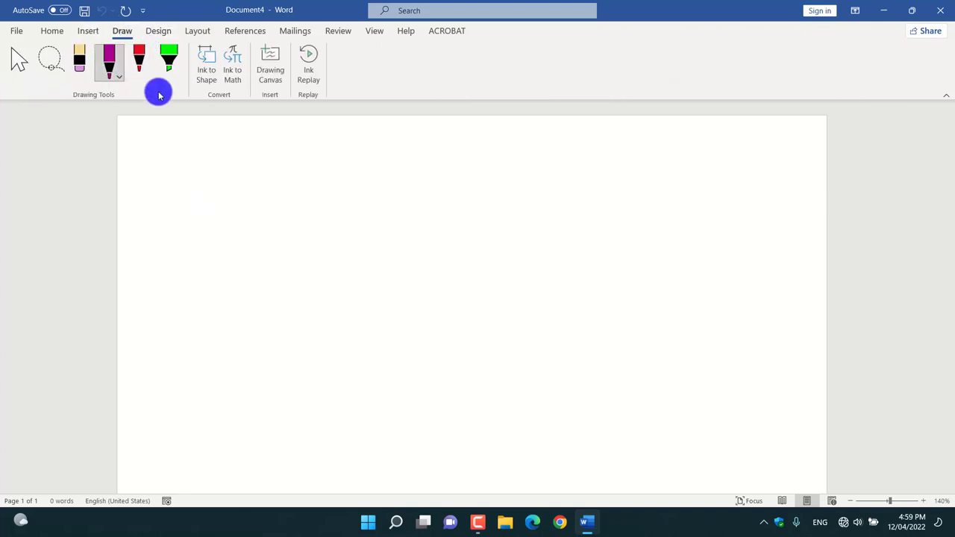
{"action": "left_click", "coordinate": [111, 74]}
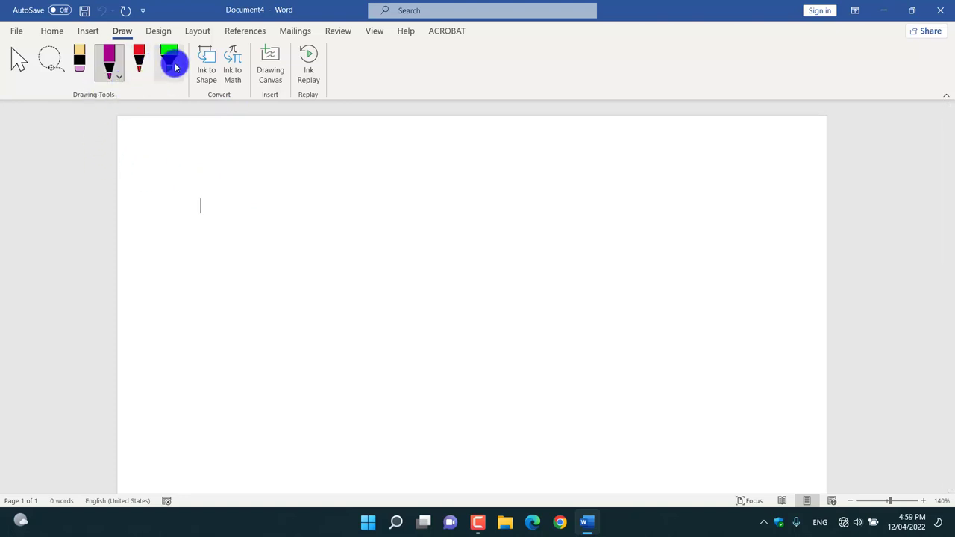
{"action": "left_click", "coordinate": [120, 78]}
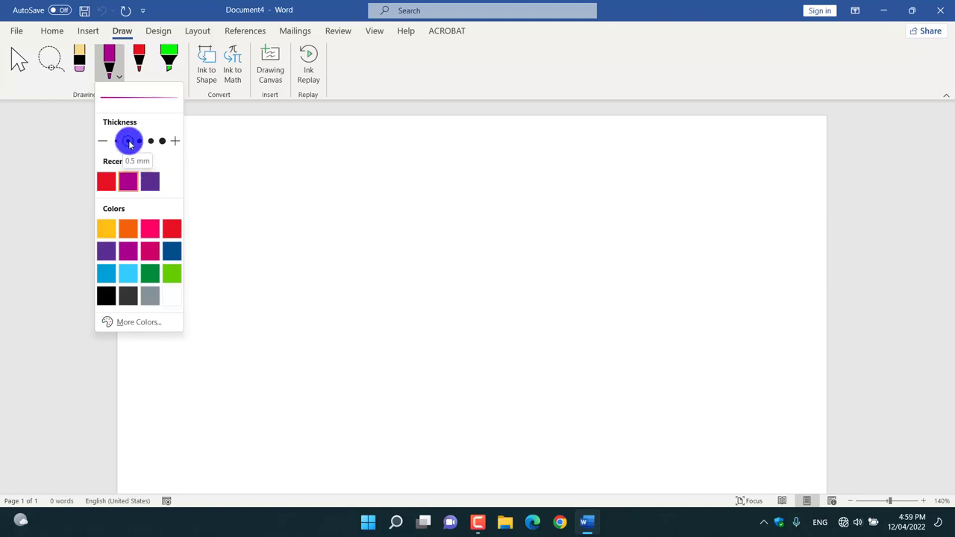
{"action": "left_click", "coordinate": [115, 142]}
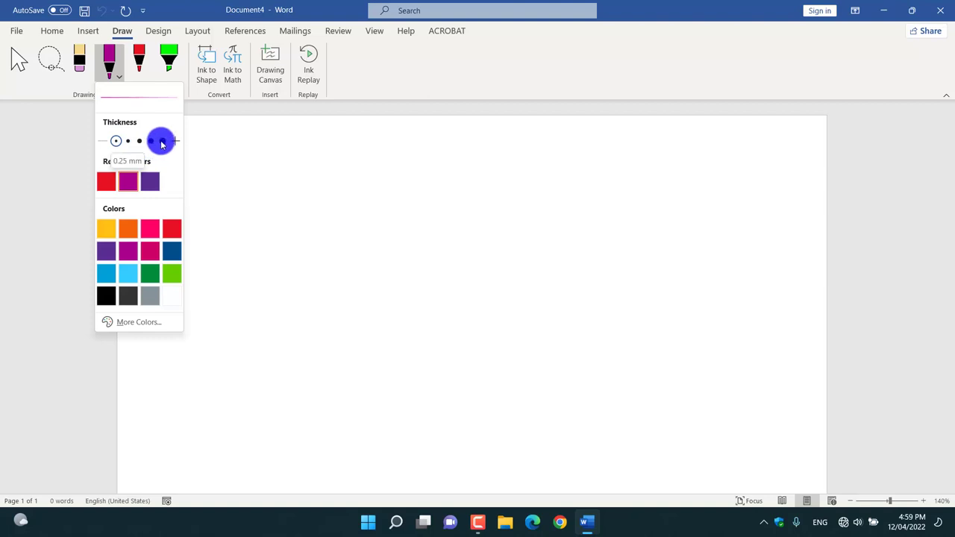
{"action": "left_click", "coordinate": [162, 141]}
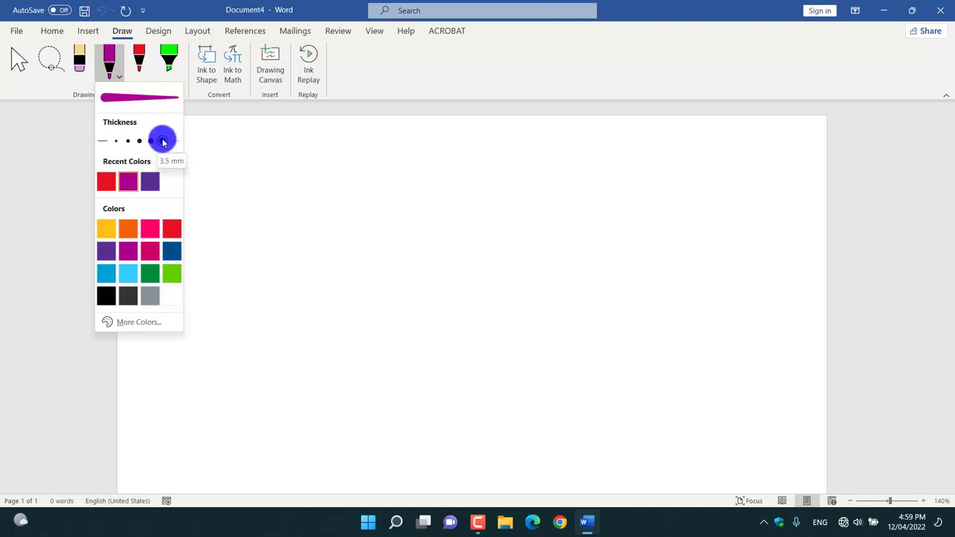
Step: Set the green highlighter to its middle thickness
{"action": "left_click", "coordinate": [171, 67]}
{"action": "left_click", "coordinate": [176, 72]}
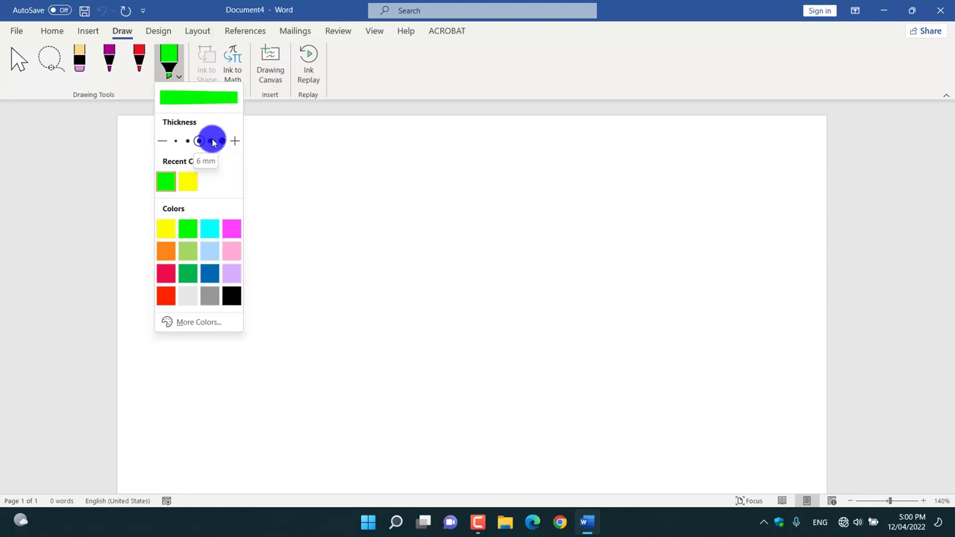
{"action": "left_click", "coordinate": [221, 142]}
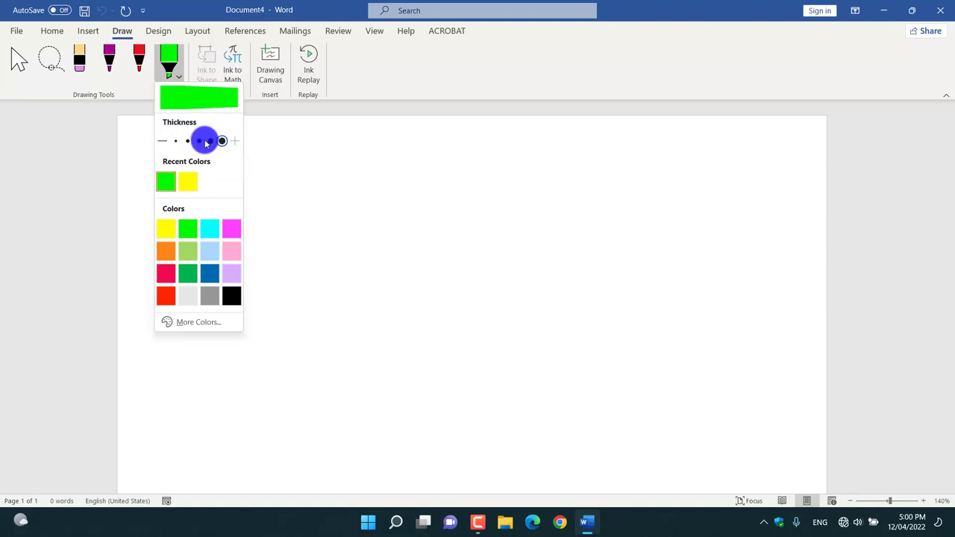
{"action": "left_click", "coordinate": [199, 141]}
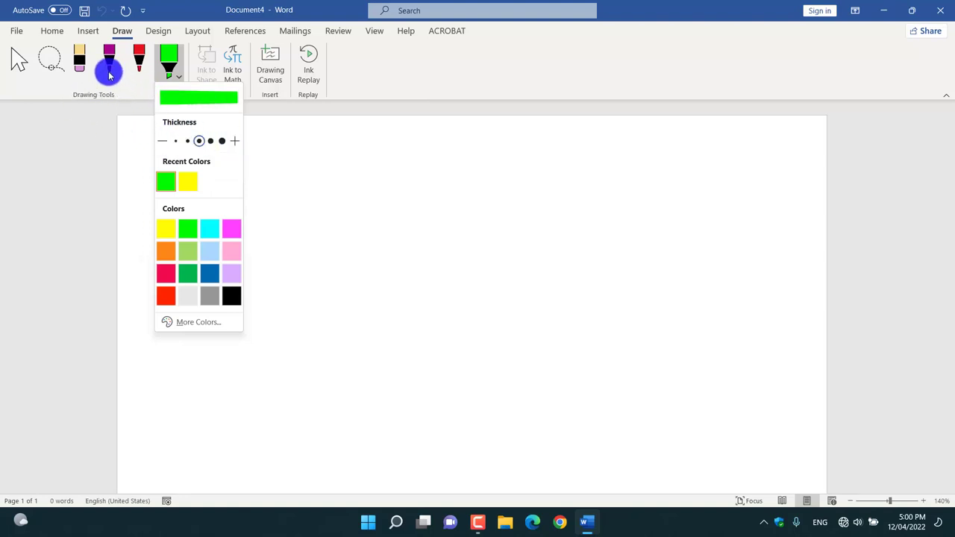
Step: Set the purple pen back to a thin stroke
{"action": "left_click", "coordinate": [111, 65]}
{"action": "left_click", "coordinate": [118, 78]}
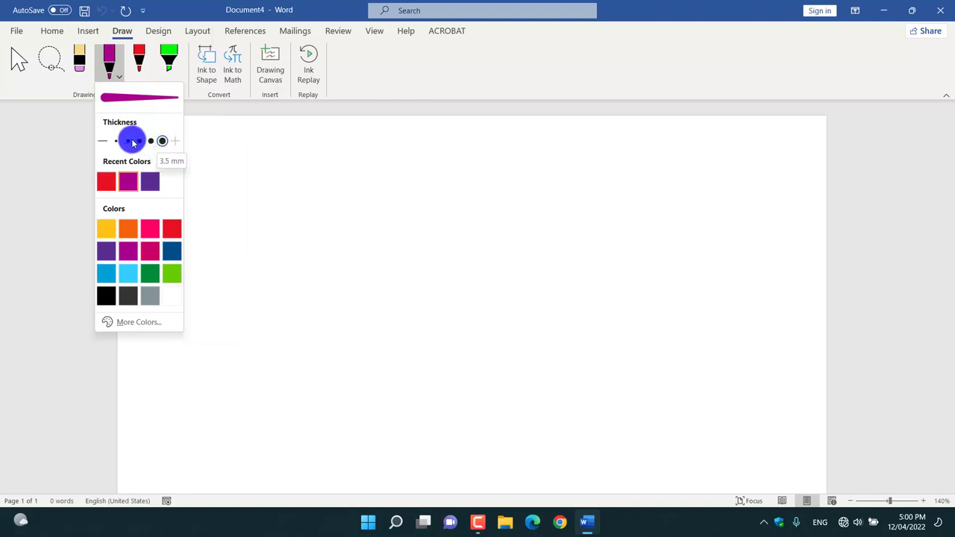
{"action": "left_click", "coordinate": [132, 142]}
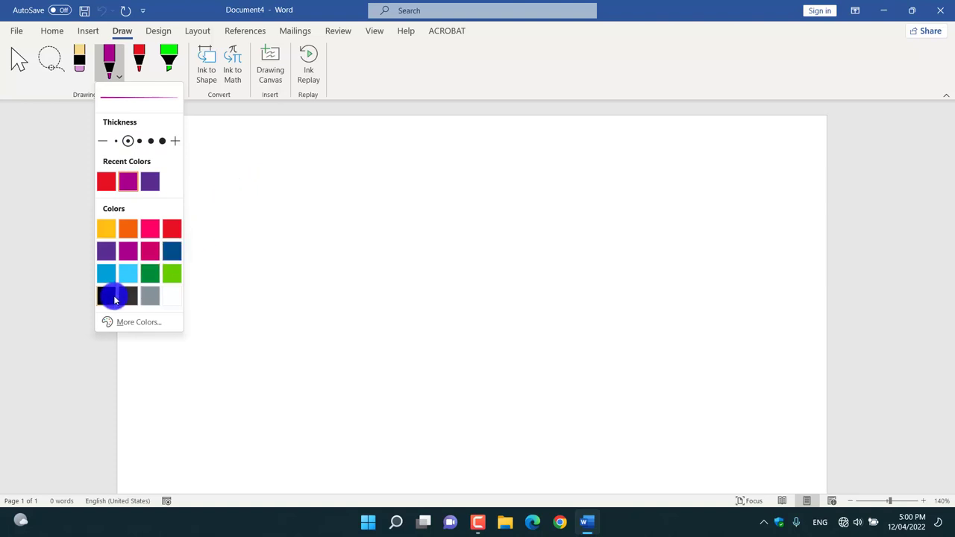
Step: Make the pen black, undo the stray ink dot, and return to the Select tool
{"action": "left_click", "coordinate": [106, 296]}
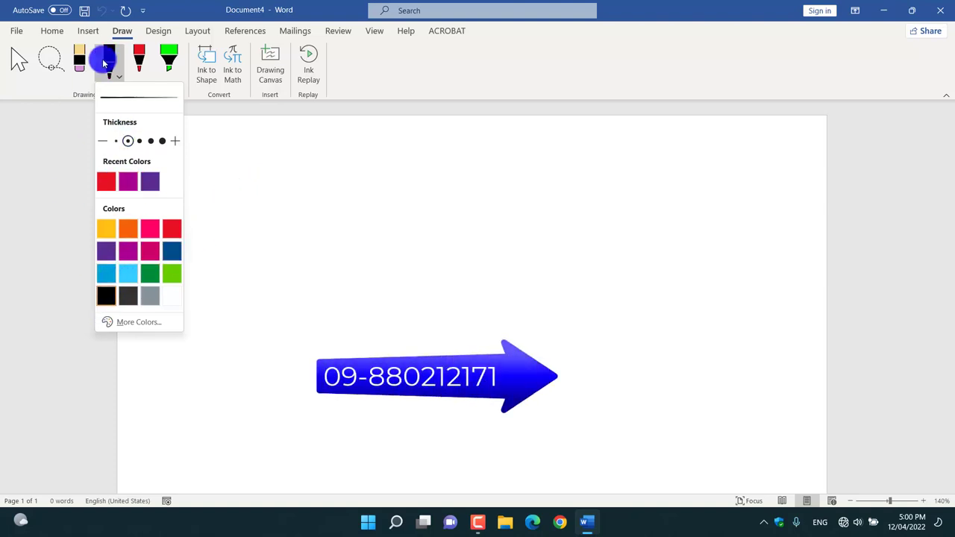
{"action": "left_click", "coordinate": [296, 171]}
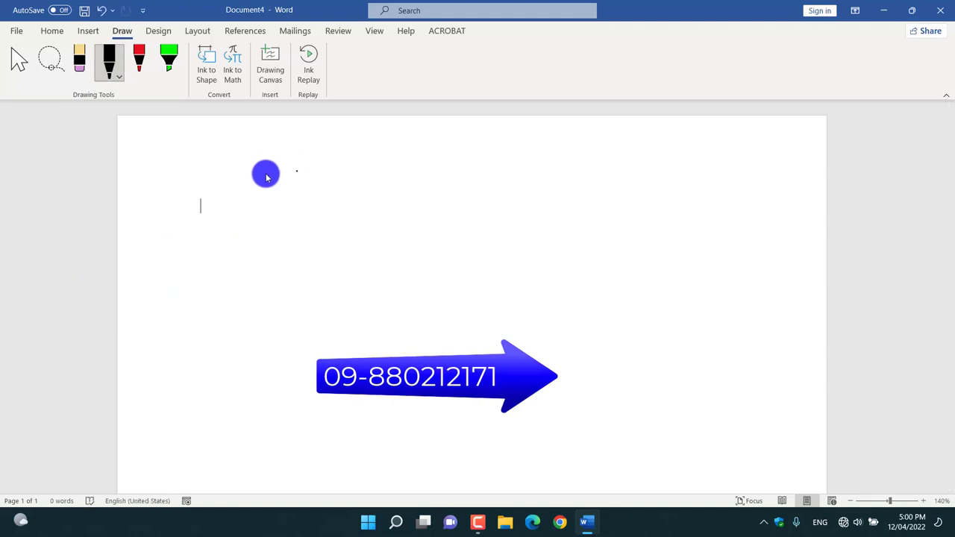
{"action": "key", "text": "ctrl+z"}
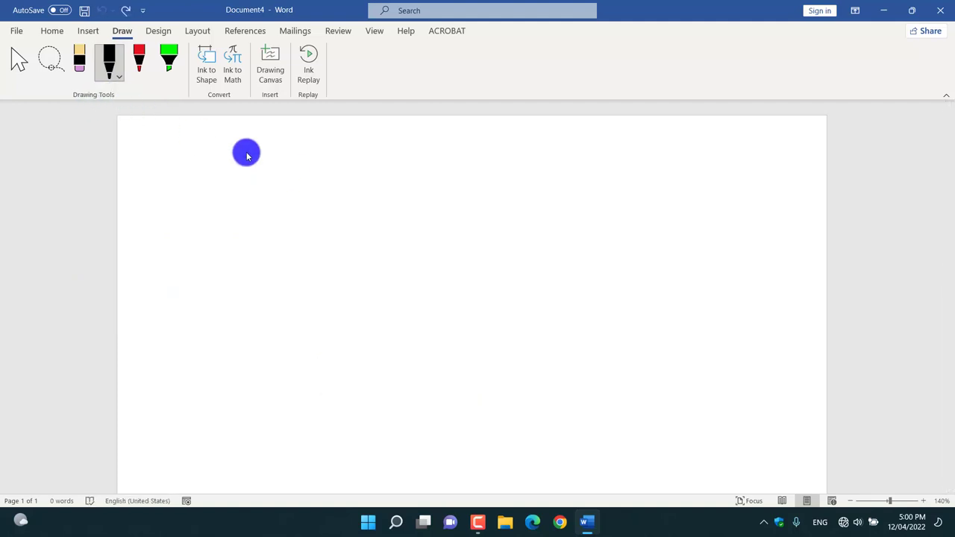
{"action": "left_click", "coordinate": [16, 63]}
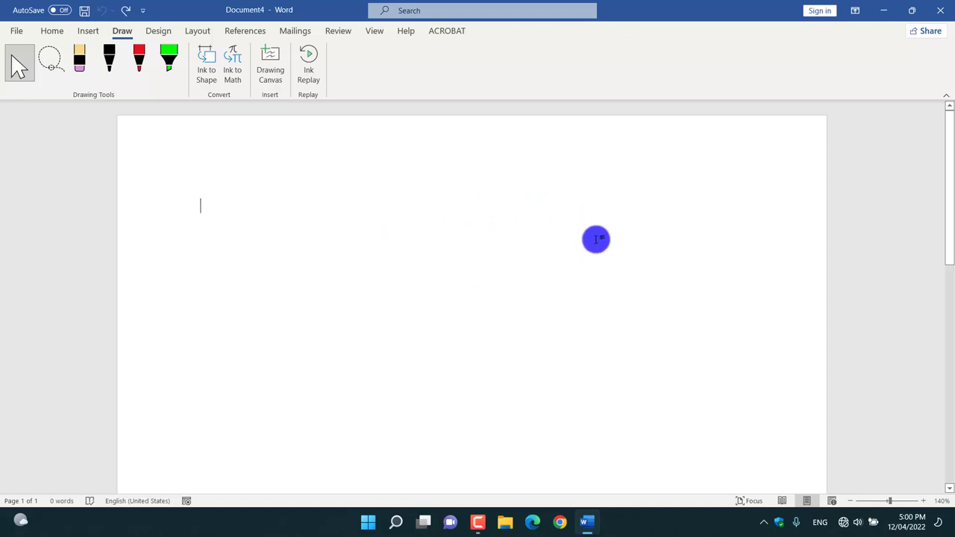
Step: Insert five random filler paragraphs with =rand() and pick the black 0.5 mm pen
{"action": "type", "text": "=rand("}
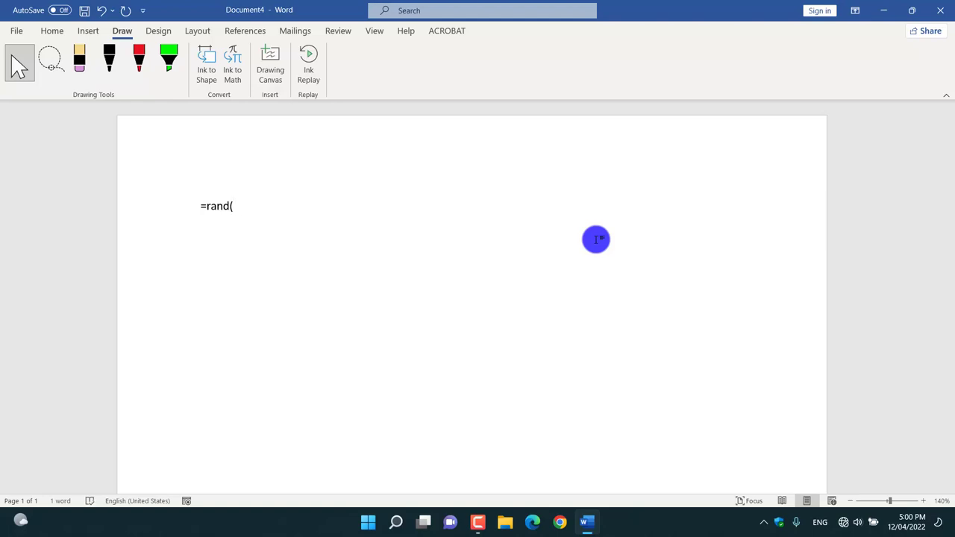
{"action": "key", "text": "Return"}
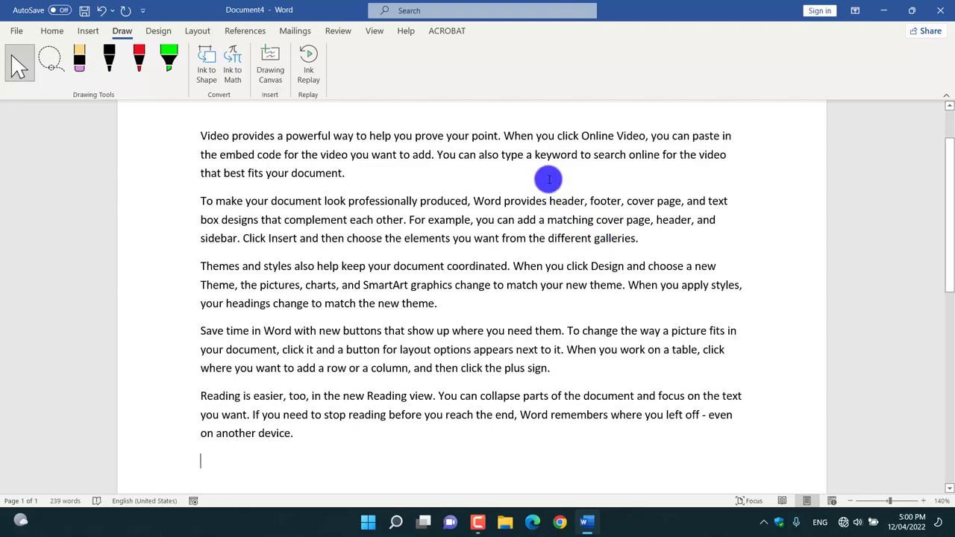
{"action": "scroll", "coordinate": [481, 278], "scroll_direction": "down", "scroll_amount": 5}
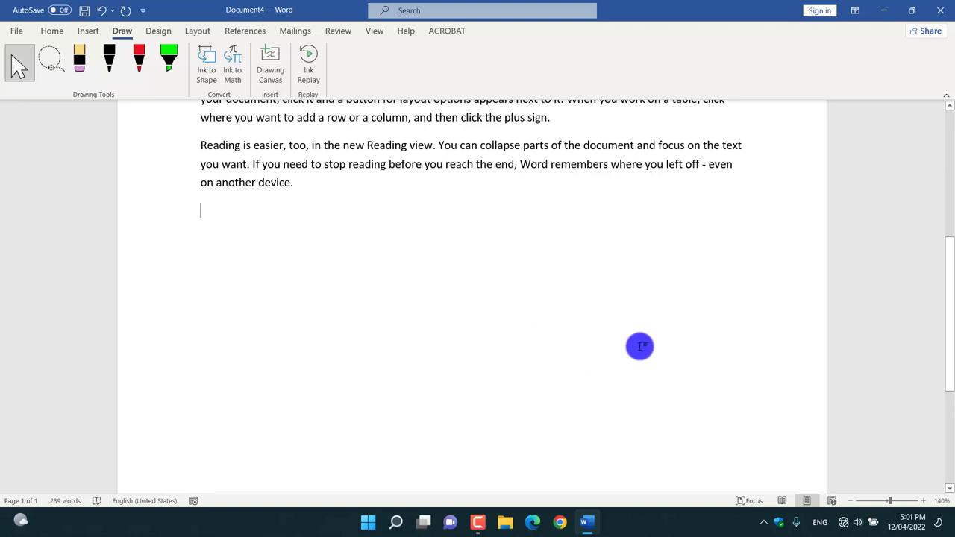
{"action": "scroll", "coordinate": [617, 340], "scroll_direction": "down", "scroll_amount": 1}
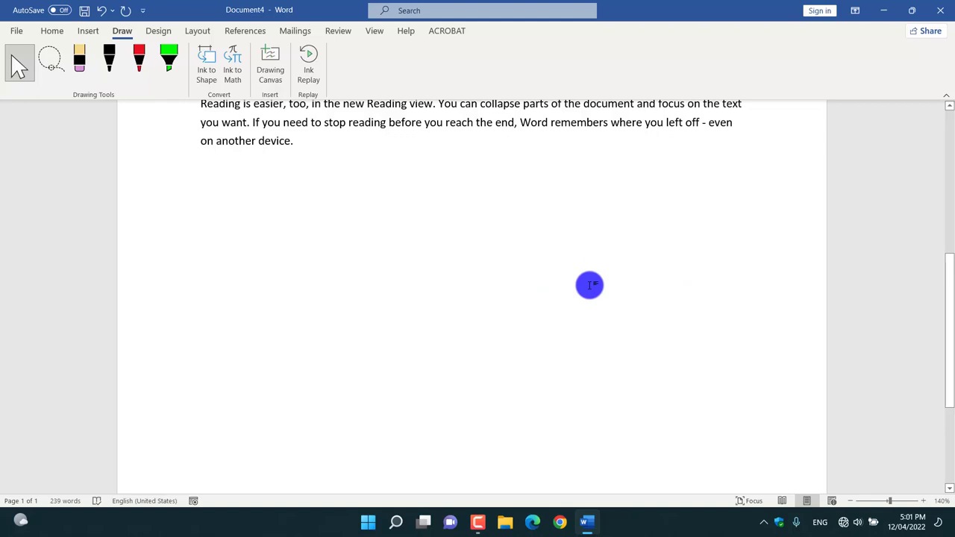
{"action": "left_click", "coordinate": [110, 63]}
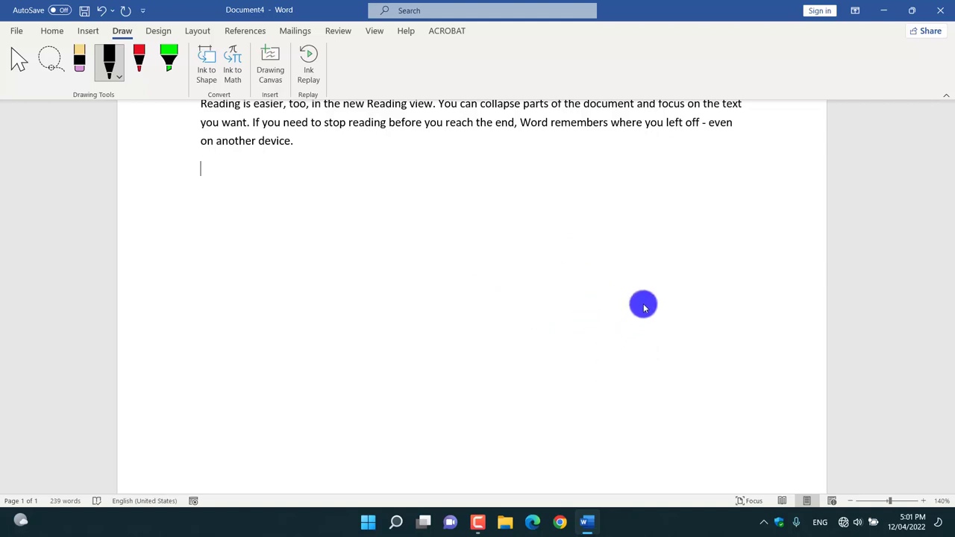
Step: Draw the black ink signature with a dot, then drag its corner inward to shrink it
{"action": "mouse_move", "coordinate": [643, 300]}
{"action": "left_mouse_down"}
{"action": "mouse_move", "coordinate": [623, 406]}
{"action": "mouse_move", "coordinate": [749, 330]}
{"action": "left_mouse_up"}
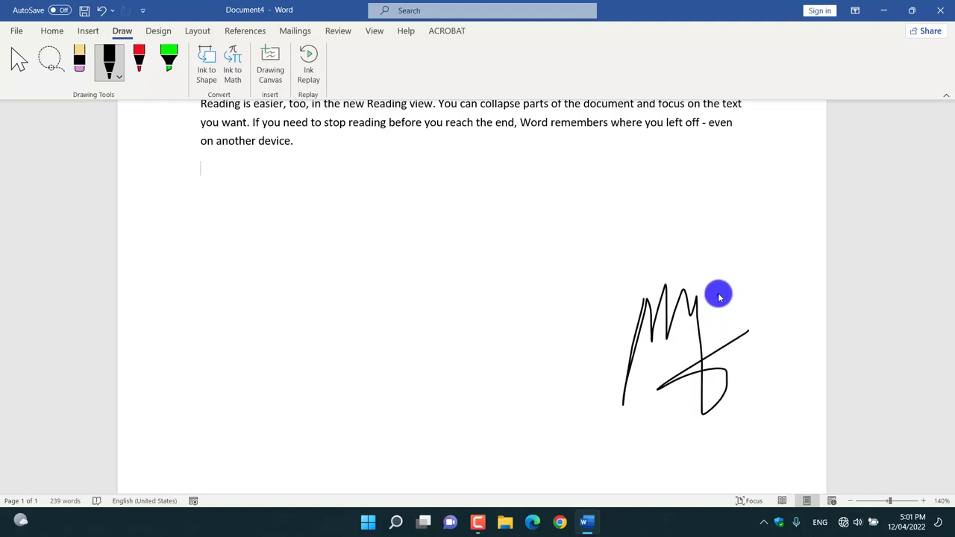
{"action": "left_click", "coordinate": [718, 295]}
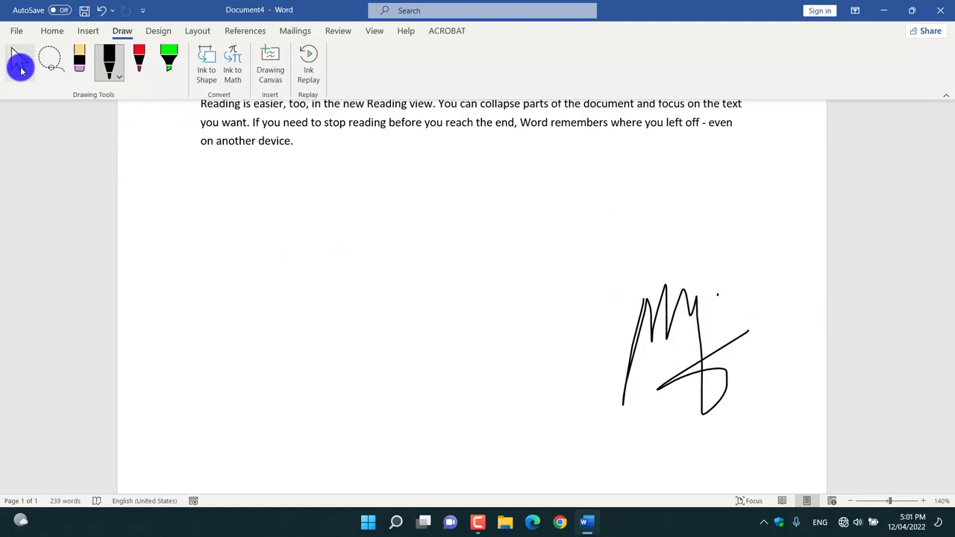
{"action": "left_click", "coordinate": [18, 64]}
{"action": "left_click", "coordinate": [667, 313]}
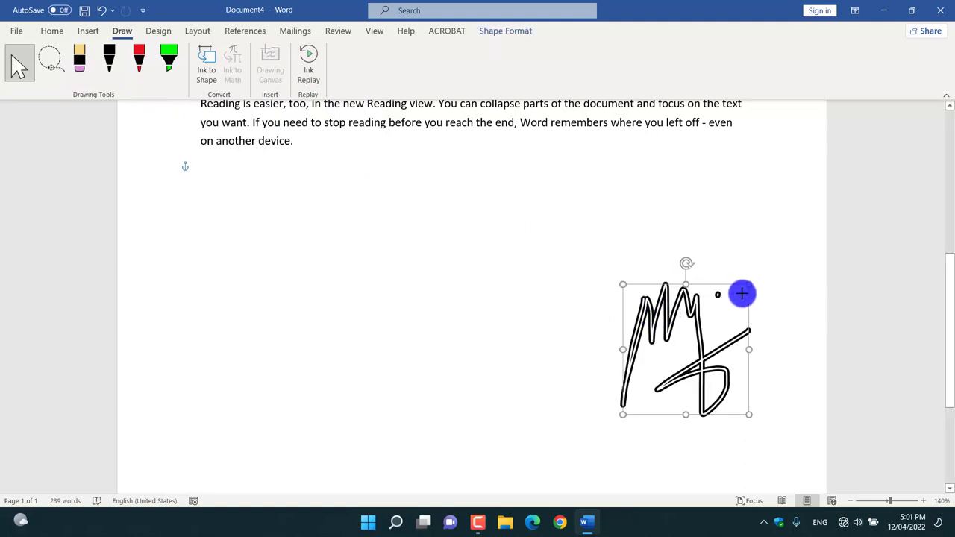
{"action": "left_click_drag", "start_coordinate": [747, 284], "coordinate": [698, 339]}
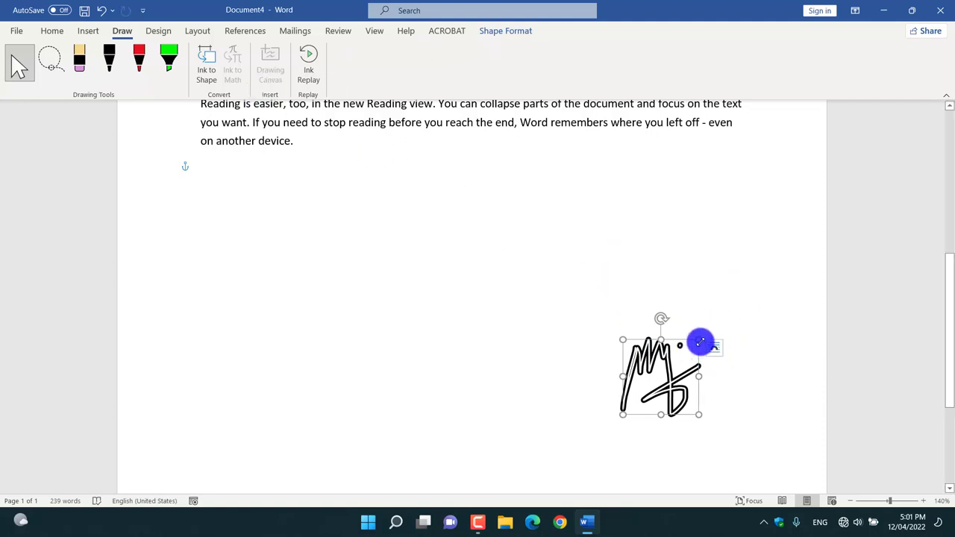
{"action": "mouse_move", "coordinate": [699, 341]}
{"action": "left_mouse_down"}
{"action": "mouse_move", "coordinate": [687, 355]}
{"action": "mouse_move", "coordinate": [675, 271]}
{"action": "left_mouse_up"}
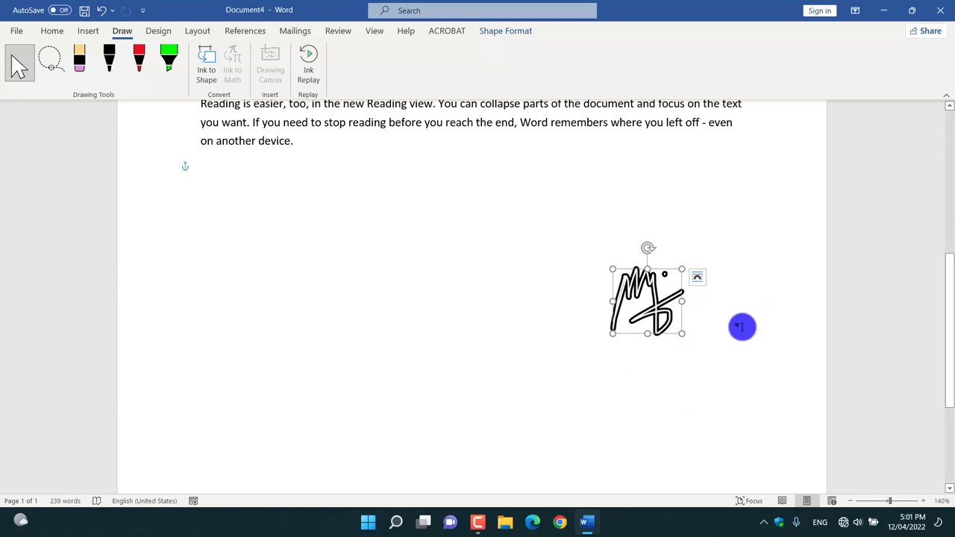
{"action": "left_click", "coordinate": [735, 335]}
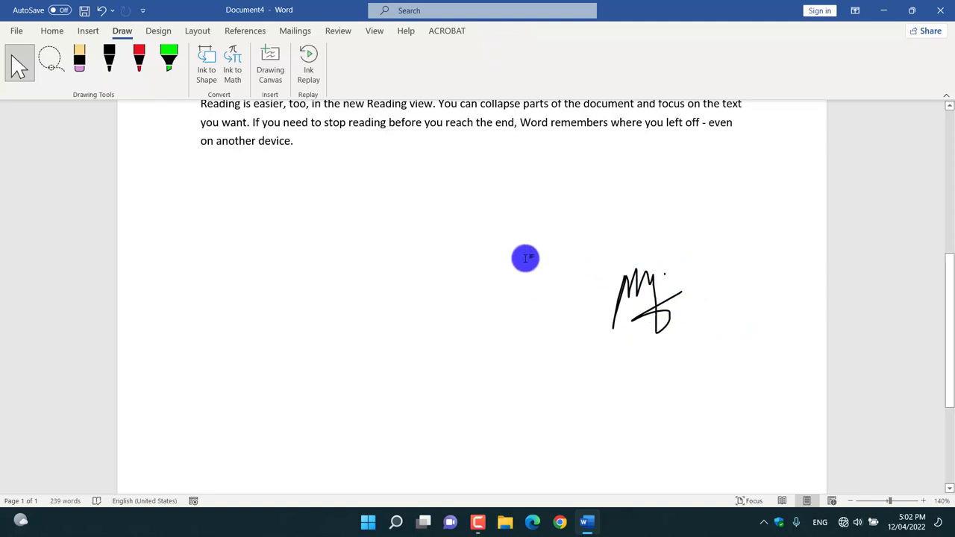
Step: Erase the ink signature, restore it with Ctrl+Z, then open the File backstage Home page
{"action": "left_click", "coordinate": [632, 300]}
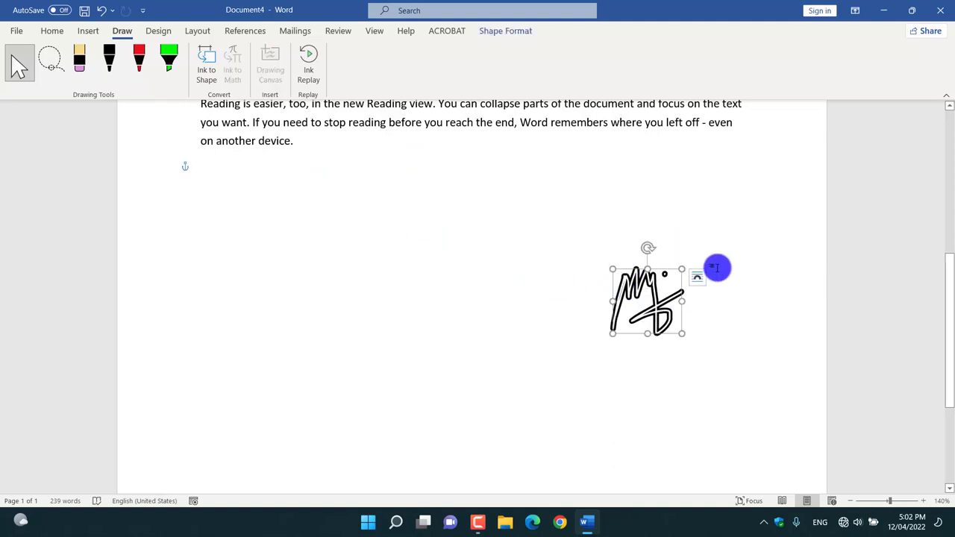
{"action": "left_click", "coordinate": [678, 294]}
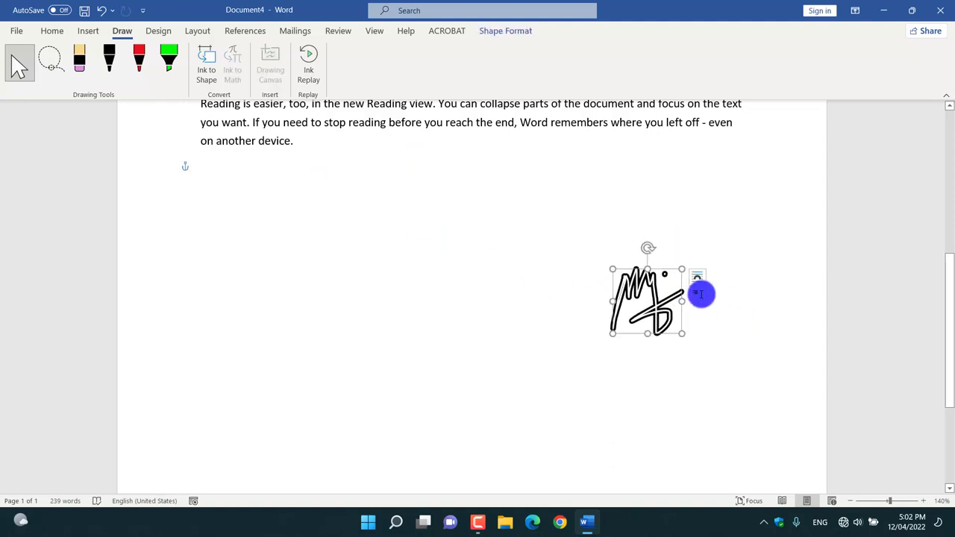
{"action": "left_click", "coordinate": [79, 60]}
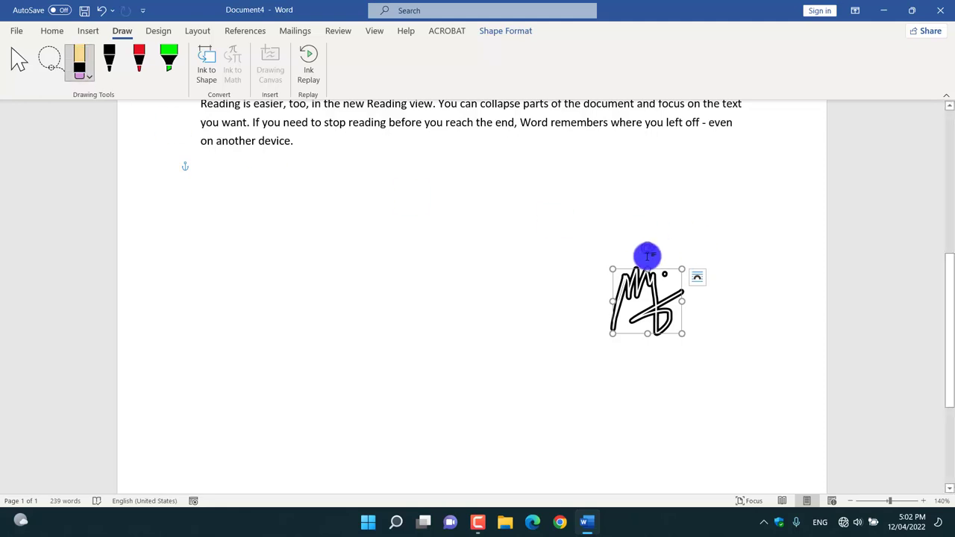
{"action": "left_click_drag", "start_coordinate": [654, 282], "coordinate": [655, 280]}
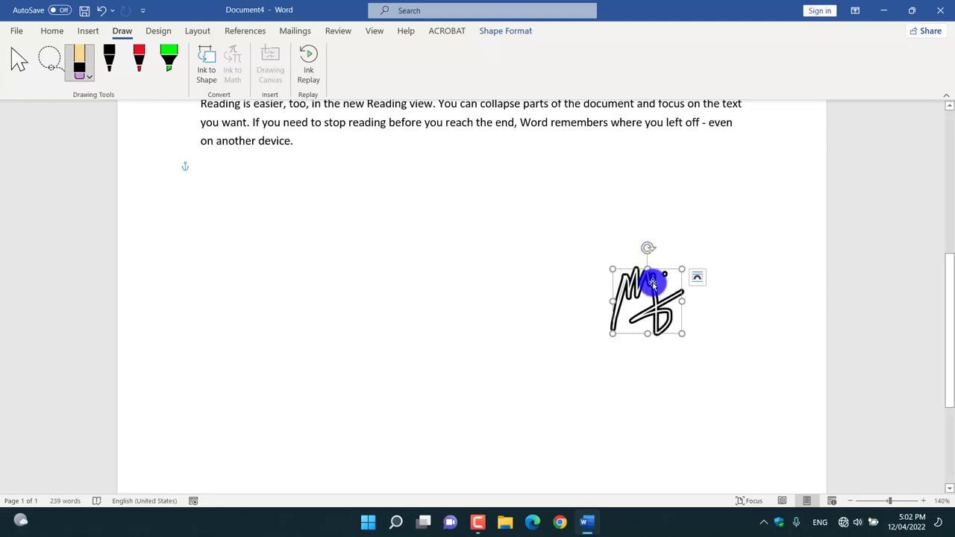
{"action": "left_click", "coordinate": [640, 284]}
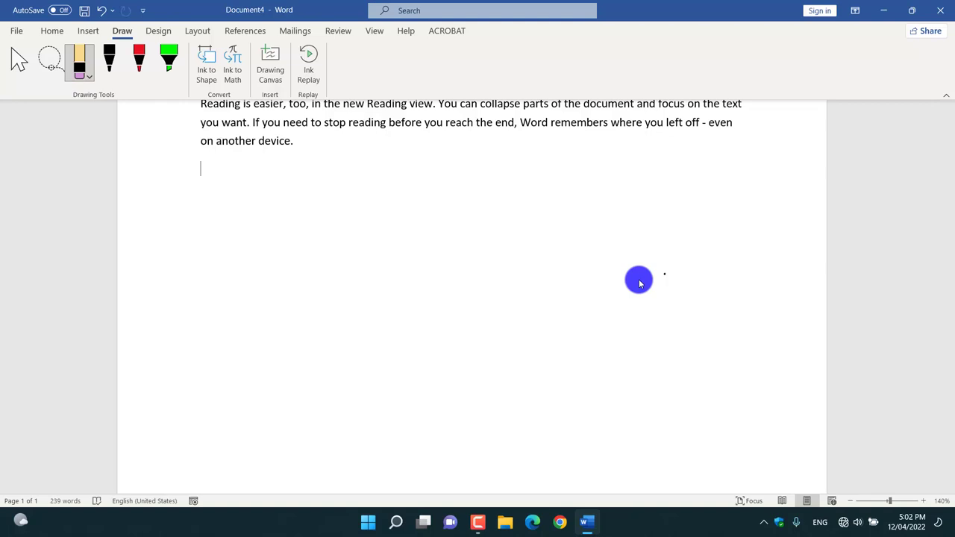
{"action": "key", "text": "ctrl+z"}
{"action": "key", "text": "ctrl+z"}
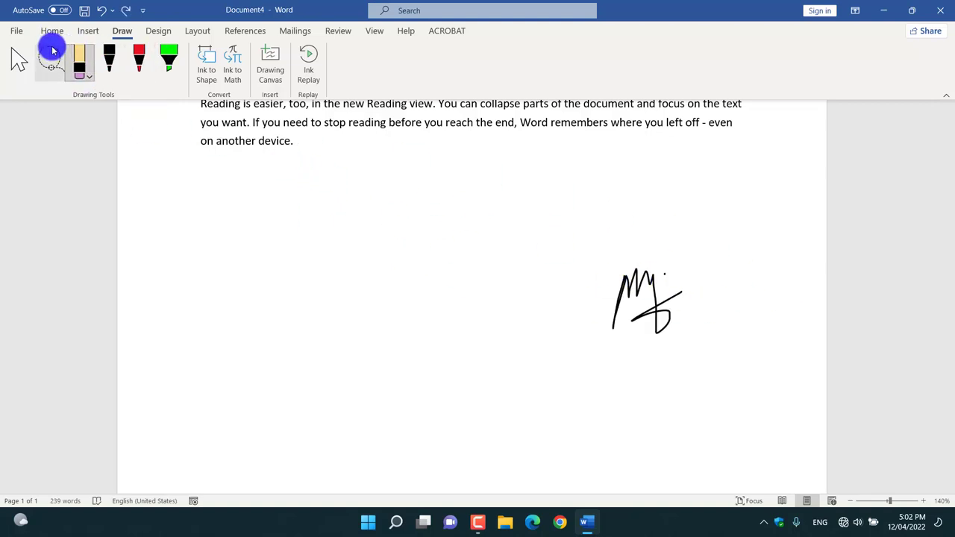
{"action": "left_click", "coordinate": [12, 65]}
{"action": "left_click", "coordinate": [16, 30]}
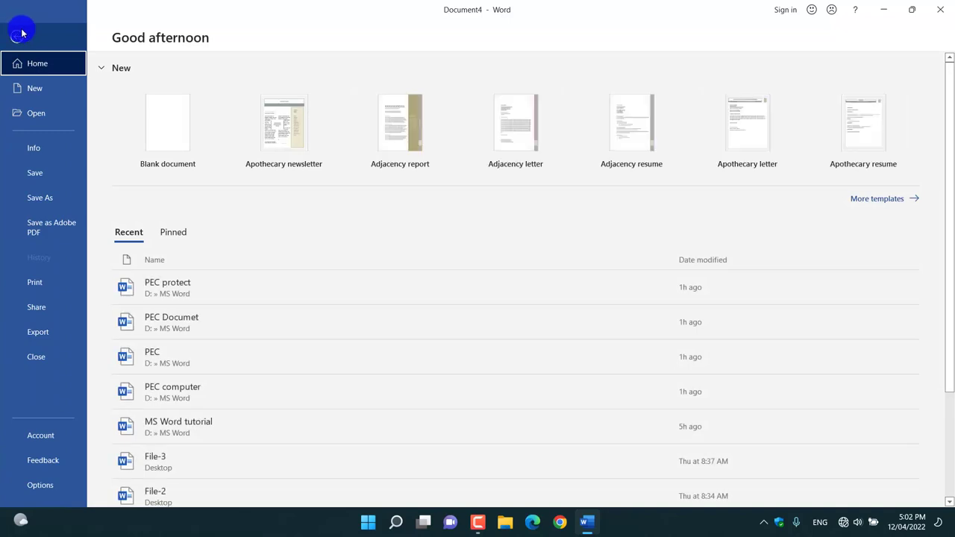
Step: Return from the backstage to the signed document on the Draw tab, then minimize Word
{"action": "left_click", "coordinate": [20, 33]}
{"action": "left_click", "coordinate": [49, 30]}
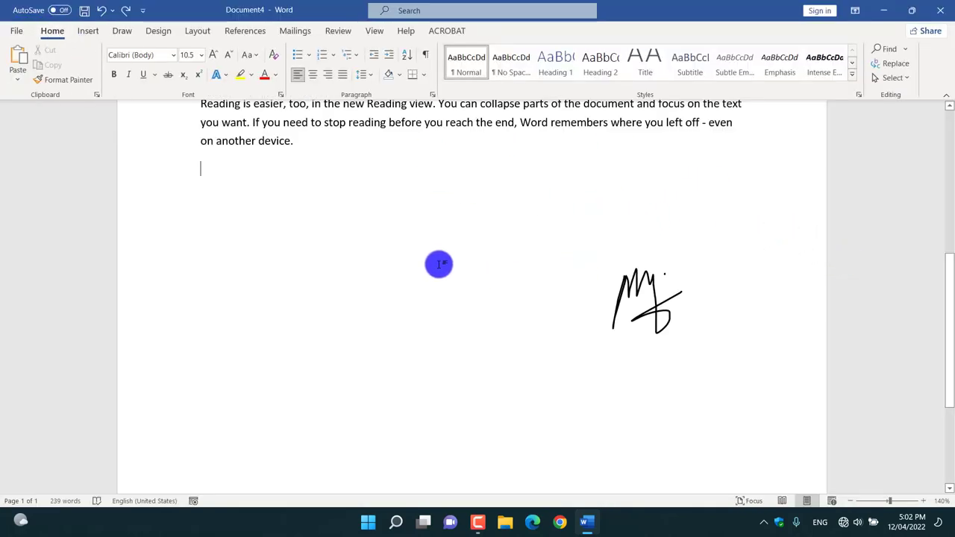
{"action": "scroll", "coordinate": [448, 257], "scroll_direction": "up", "scroll_amount": 2}
{"action": "scroll", "coordinate": [523, 284], "scroll_direction": "down", "scroll_amount": 1}
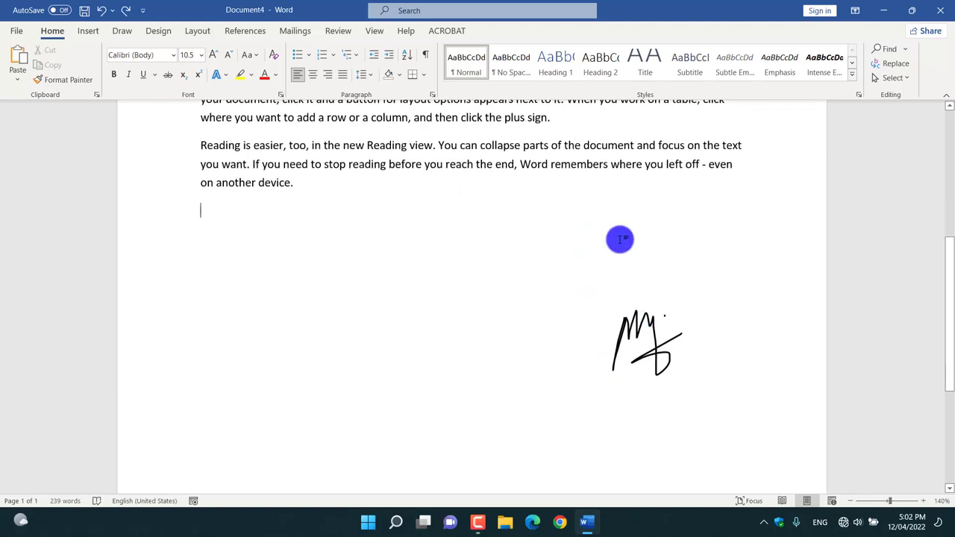
{"action": "left_click", "coordinate": [121, 33]}
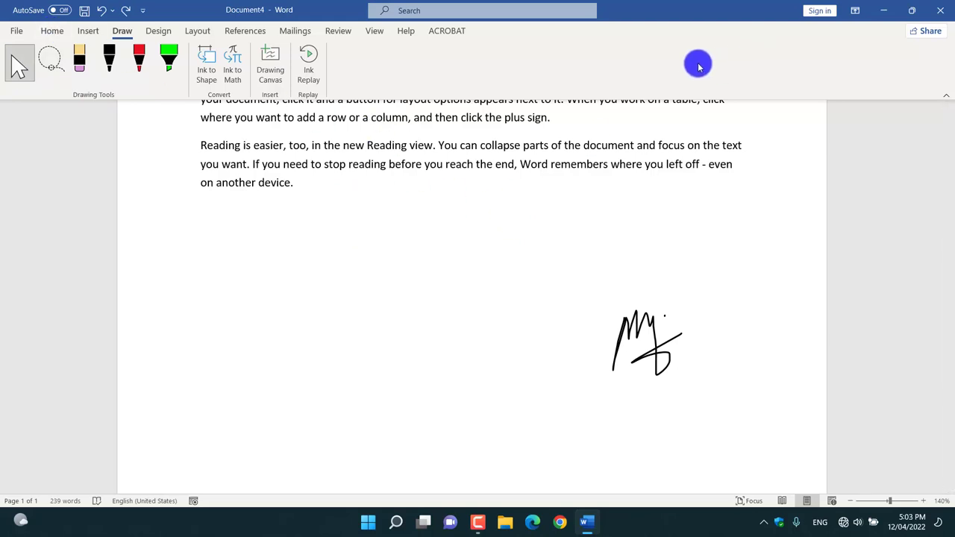
{"action": "left_click", "coordinate": [883, 12]}
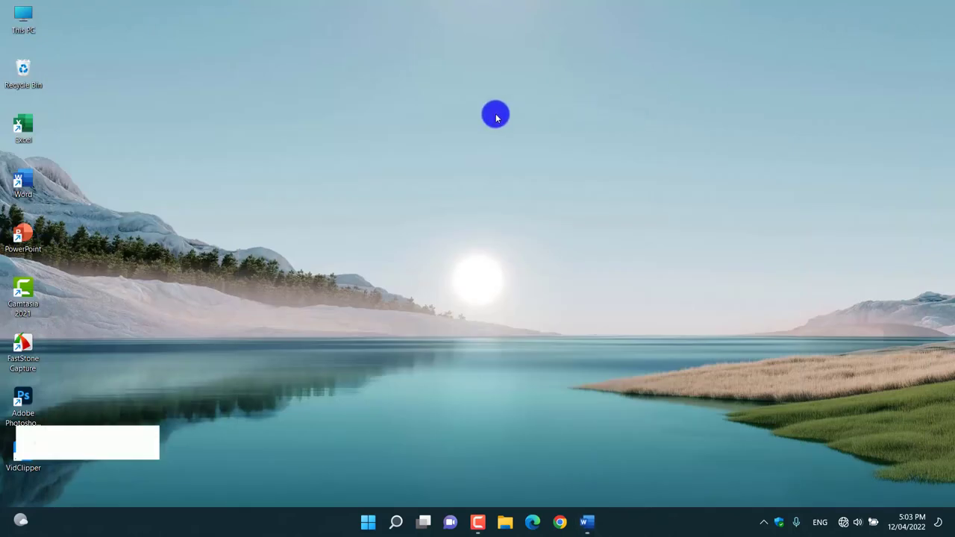